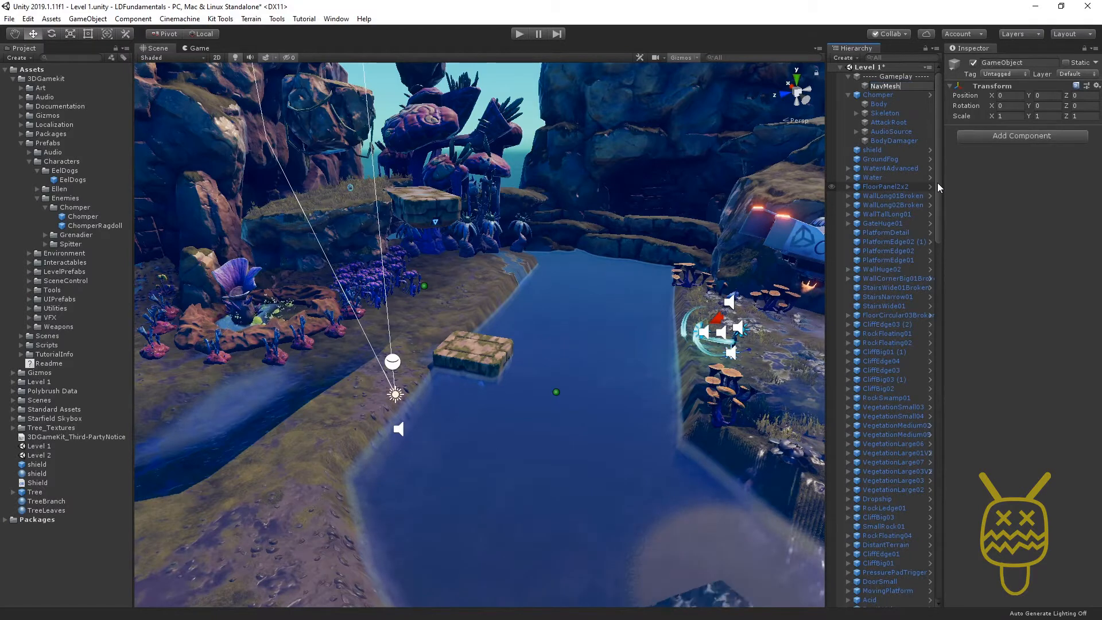
- Name the new empty object under Gameplay NavMesh and add a NavMeshSurface component to it
{"action": "key", "text": "Return"}
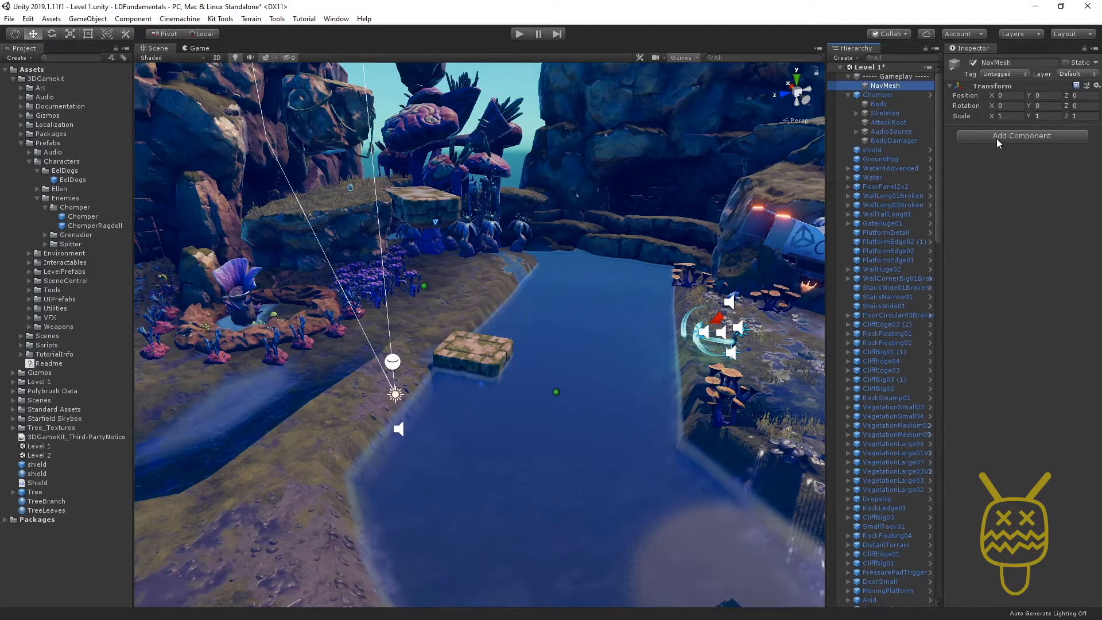
{"action": "left_click", "coordinate": [1028, 136]}
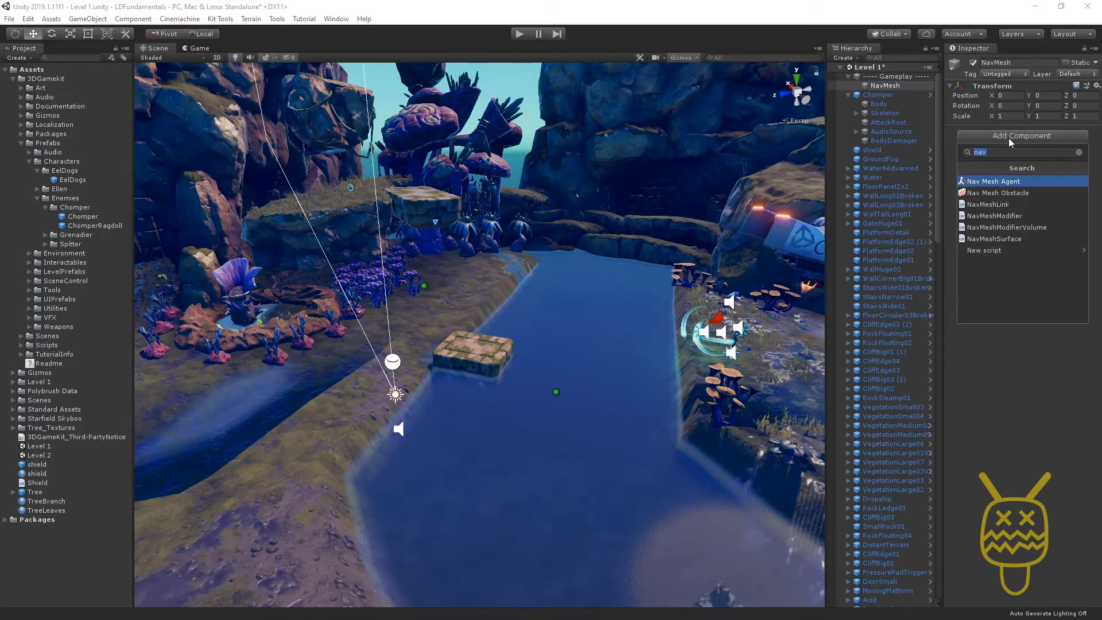
{"action": "left_click", "coordinate": [1007, 239]}
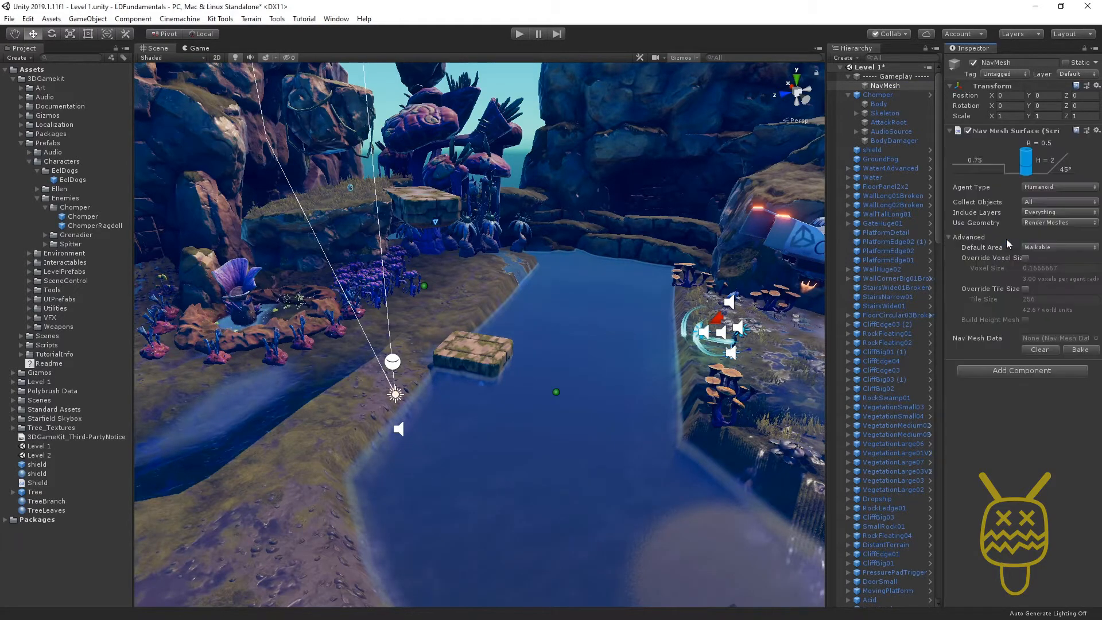
- Set the Nav Mesh Surface's agent type to Chomper
{"action": "left_click", "coordinate": [968, 188]}
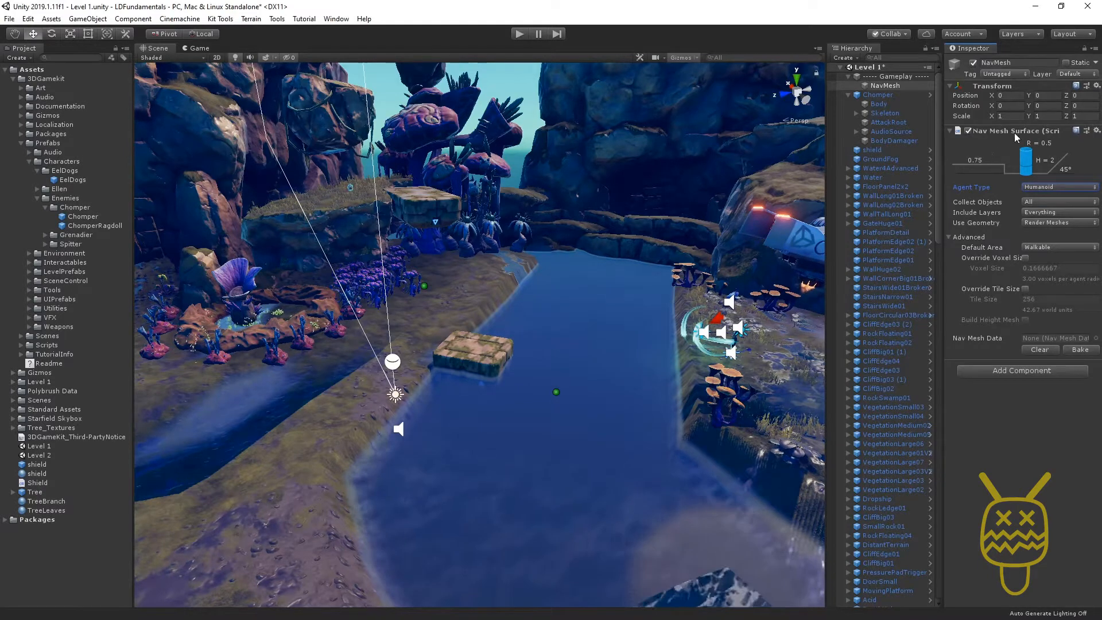
{"action": "left_click", "coordinate": [1048, 190]}
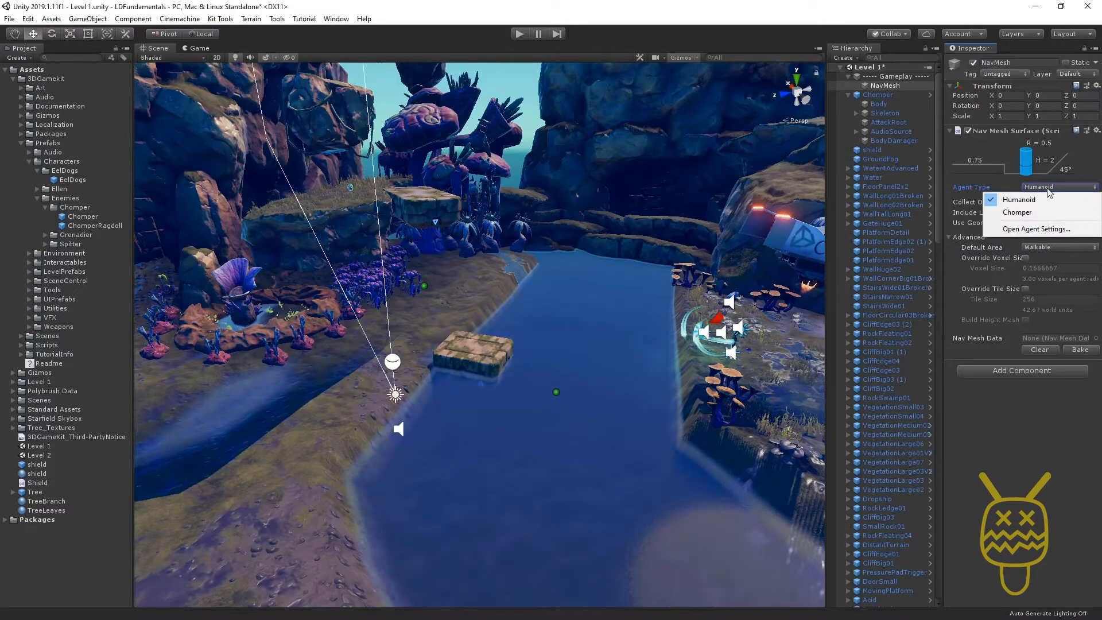
{"action": "left_click", "coordinate": [1017, 212]}
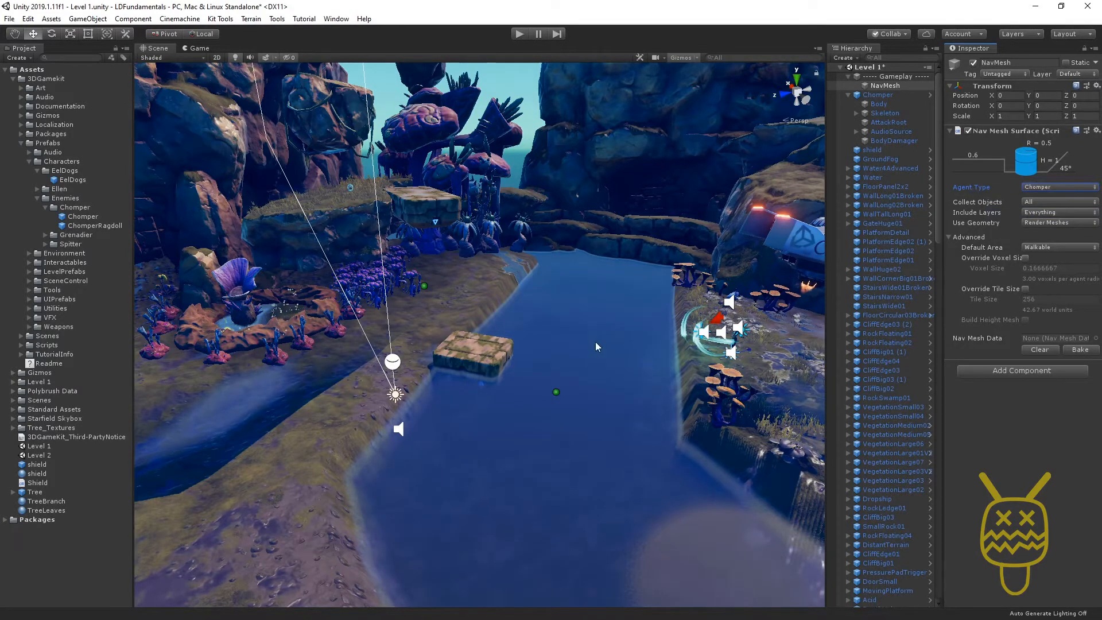
- Bake the nav mesh for the level, keeping Default Area on Walkable and Collect Objects on All
{"action": "middle_click_drag", "start_coordinate": [511, 344], "coordinate": [453, 388]}
{"action": "scroll", "coordinate": [450, 390], "scroll_direction": "up", "scroll_amount": 3}
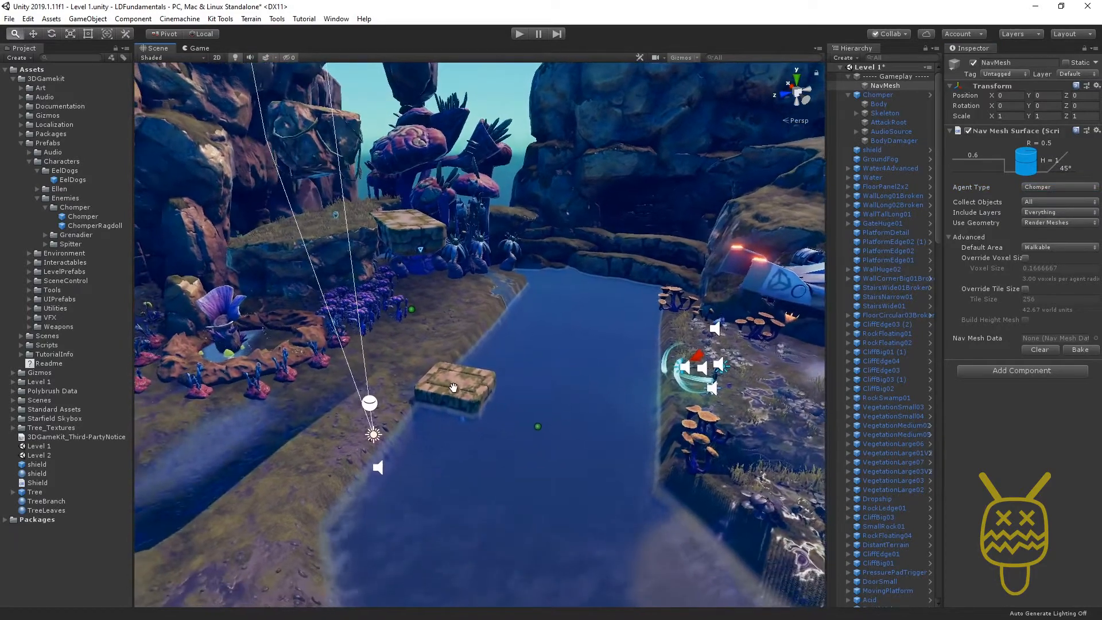
{"action": "left_click", "coordinate": [1049, 248]}
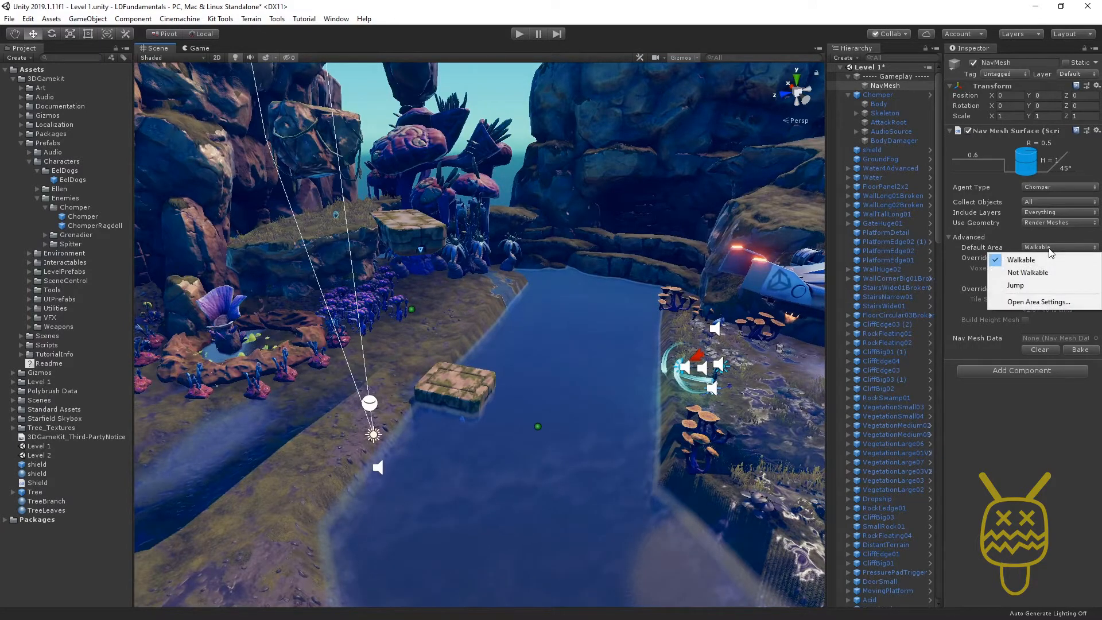
{"action": "left_click", "coordinate": [965, 252]}
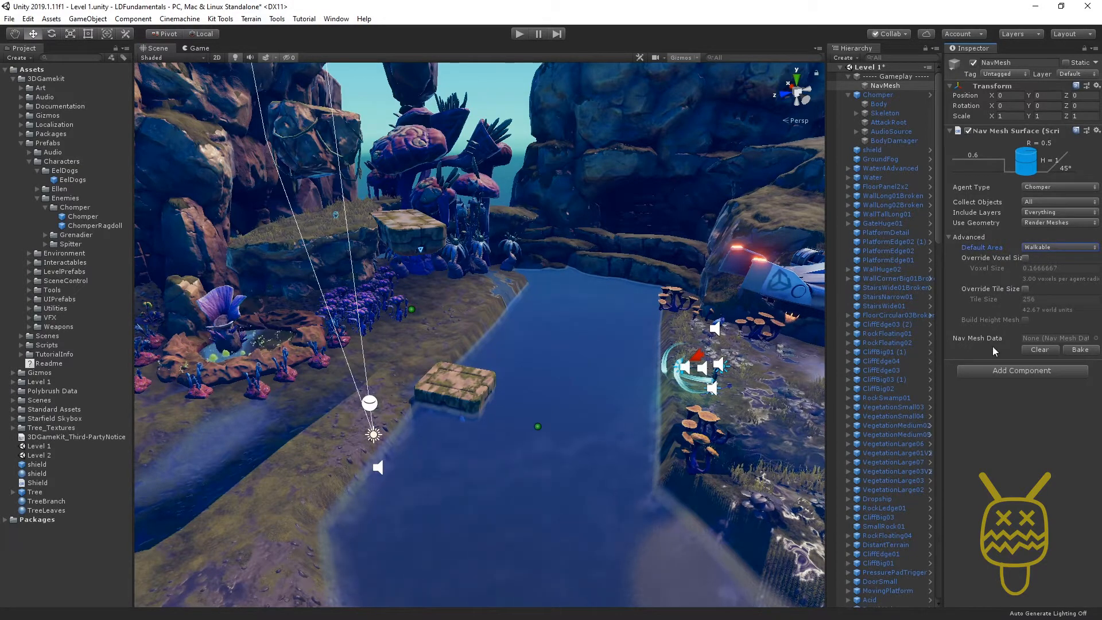
{"action": "left_click", "coordinate": [980, 211]}
{"action": "left_click", "coordinate": [983, 222]}
{"action": "left_click", "coordinate": [984, 205]}
{"action": "left_click", "coordinate": [1000, 226]}
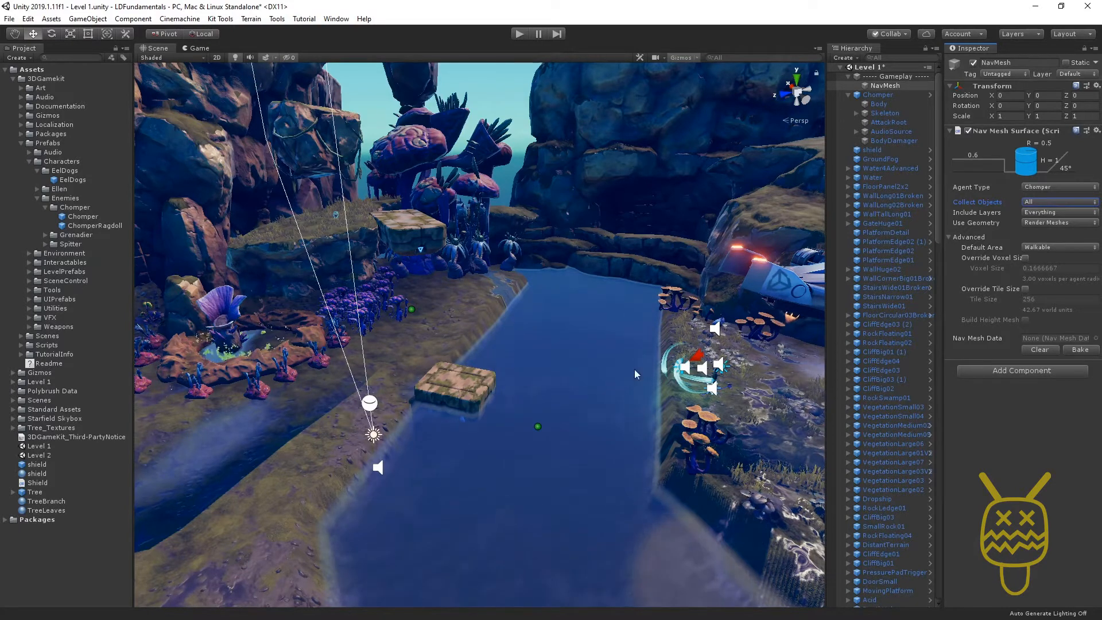
{"action": "left_click", "coordinate": [1081, 350]}
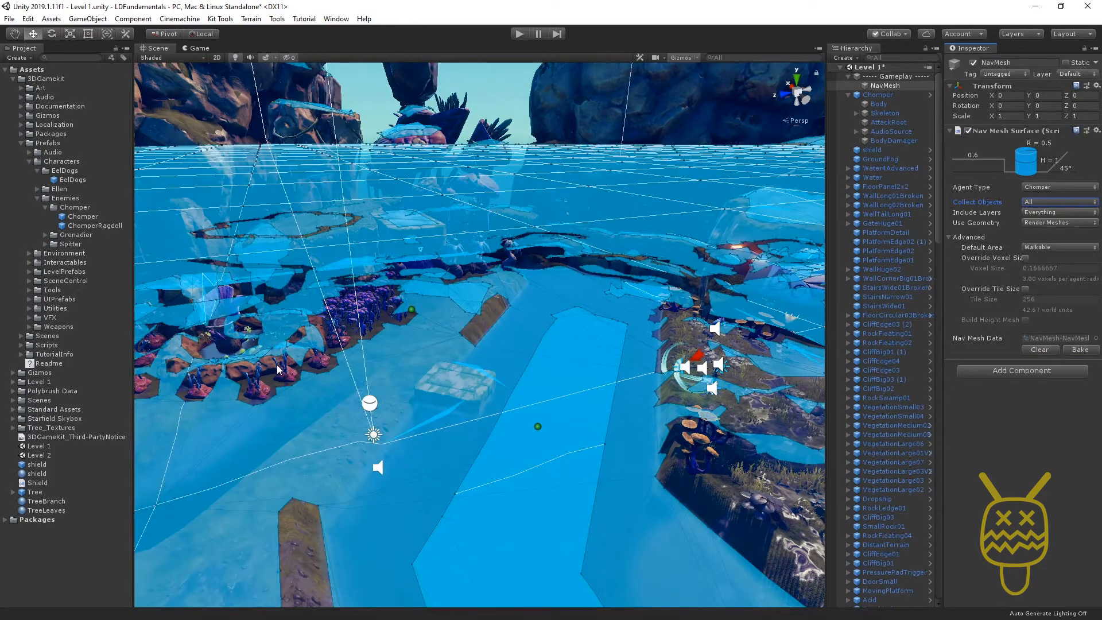
- Examine the baked nav mesh coverage over the ground, water, vegetation and floating platform
{"action": "right_click_drag", "start_coordinate": [280, 369], "coordinate": [350, 373]}
{"action": "middle_click_drag", "start_coordinate": [351, 373], "coordinate": [701, 439]}
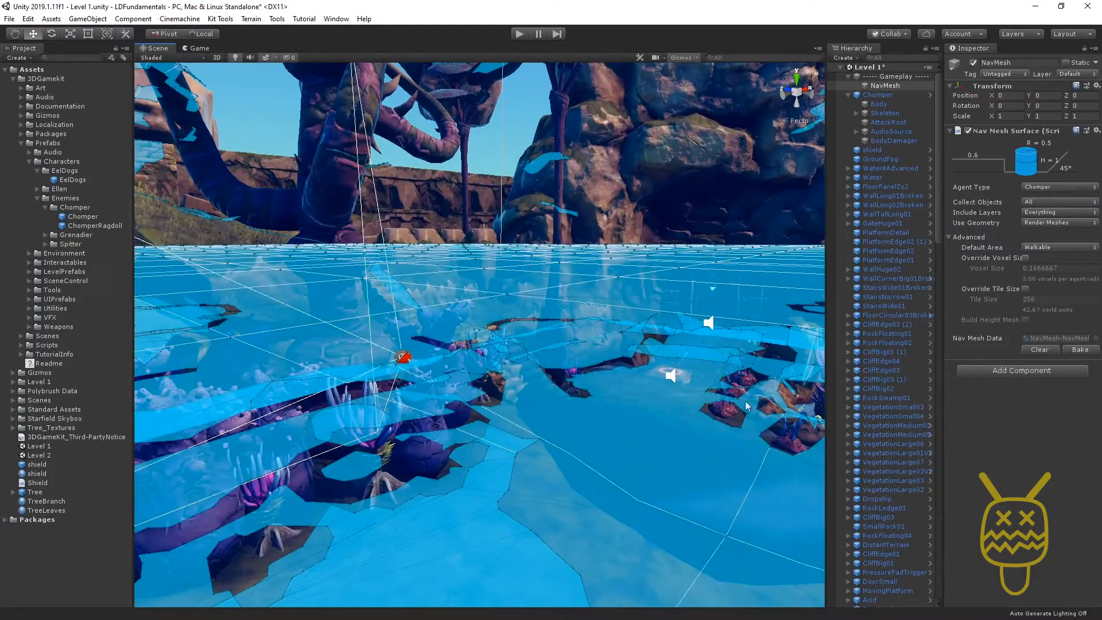
{"action": "right_click_drag", "start_coordinate": [522, 386], "coordinate": [299, 296]}
{"action": "scroll", "coordinate": [641, 398], "scroll_direction": "up", "scroll_amount": 6}
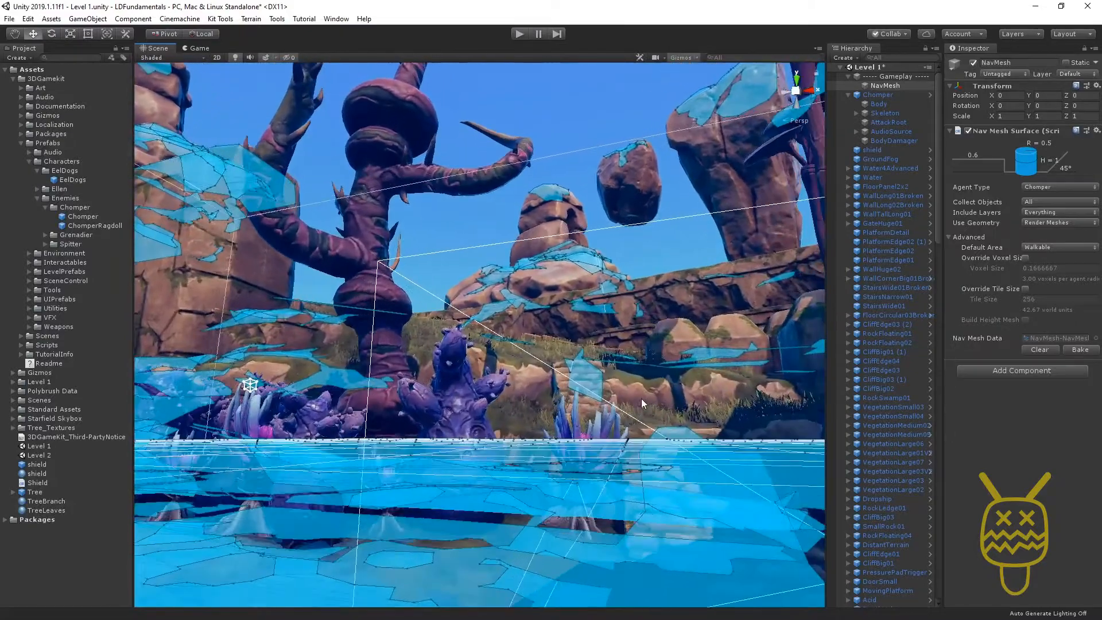
{"action": "left_click_drag", "start_coordinate": [667, 438], "coordinate": [683, 574], "text": "alt"}
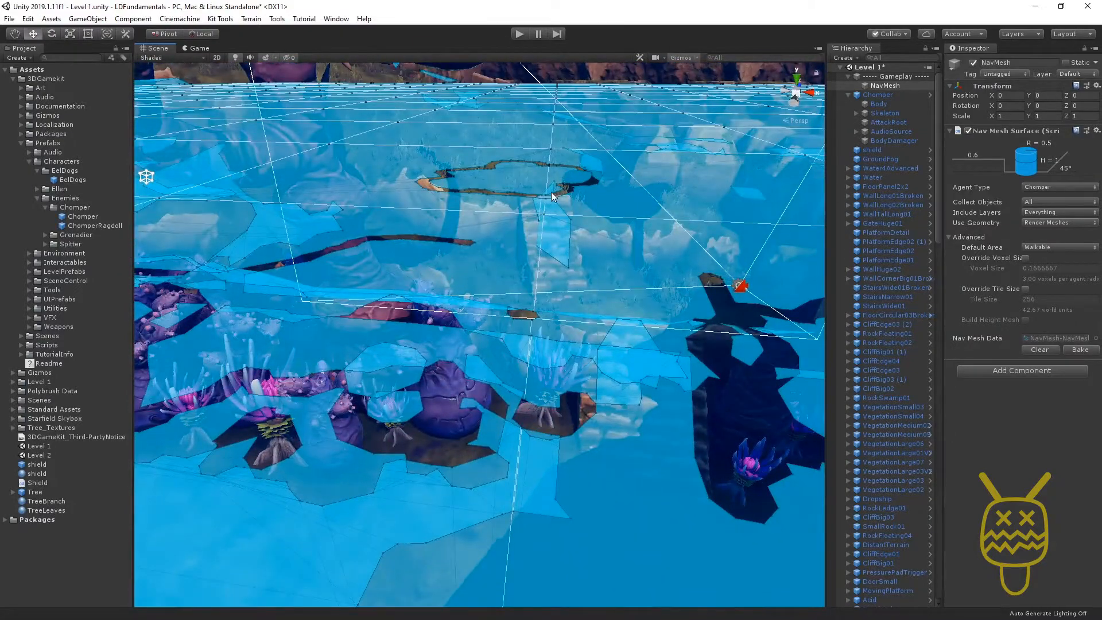
{"action": "scroll", "coordinate": [521, 315], "scroll_direction": "down", "scroll_amount": 6}
{"action": "left_click_drag", "start_coordinate": [520, 317], "coordinate": [654, 342], "text": "alt"}
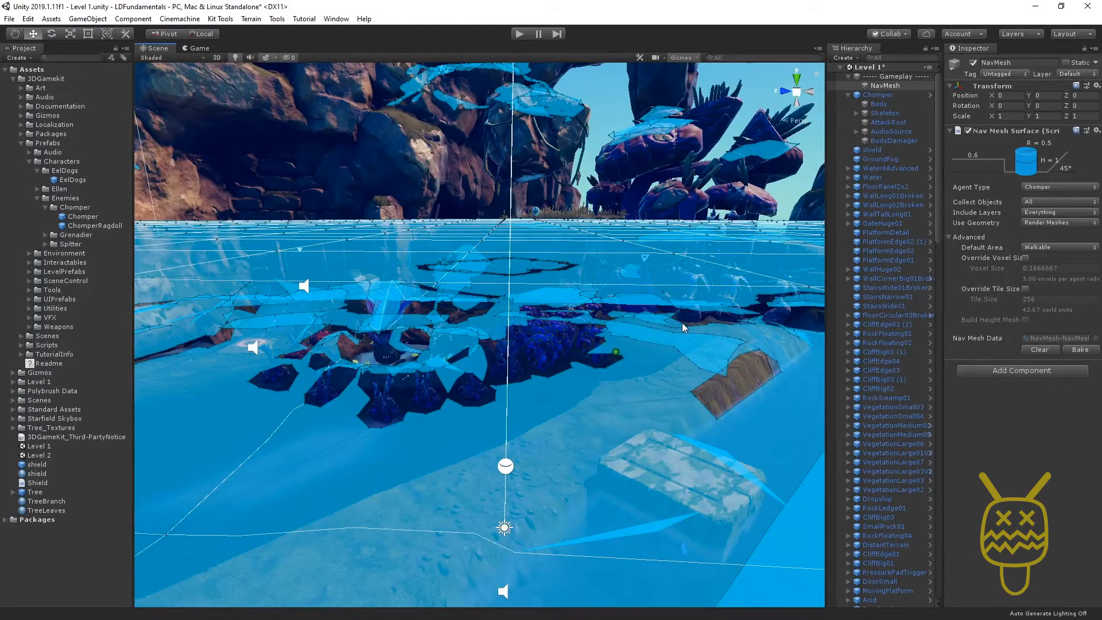
{"action": "left_click_drag", "start_coordinate": [643, 450], "coordinate": [694, 432], "text": "alt"}
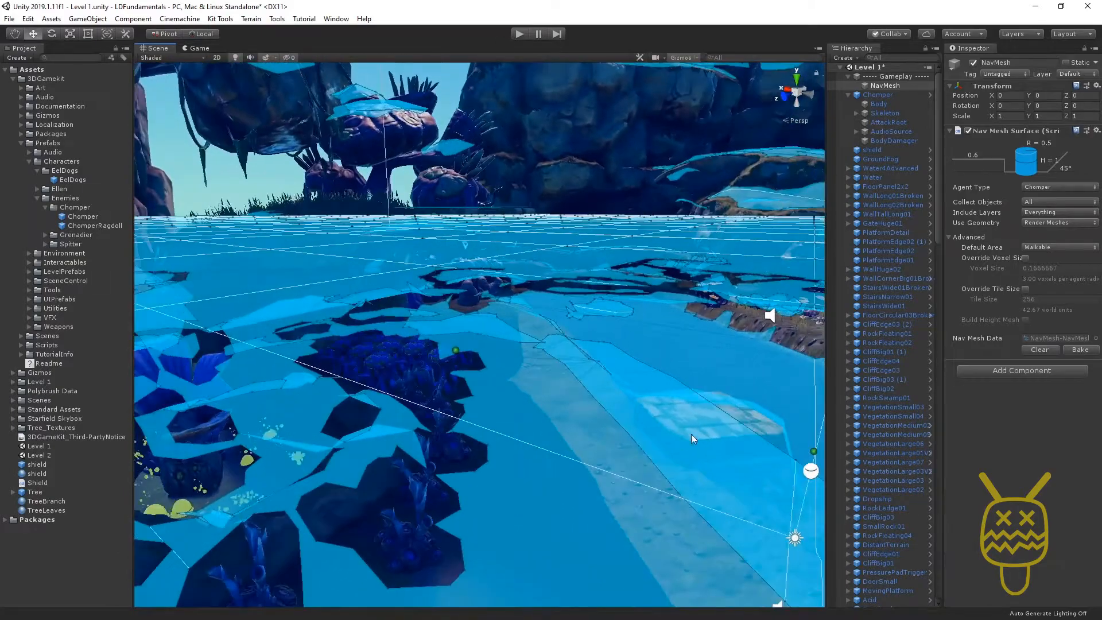
{"action": "middle_click_drag", "start_coordinate": [693, 431], "coordinate": [560, 401]}
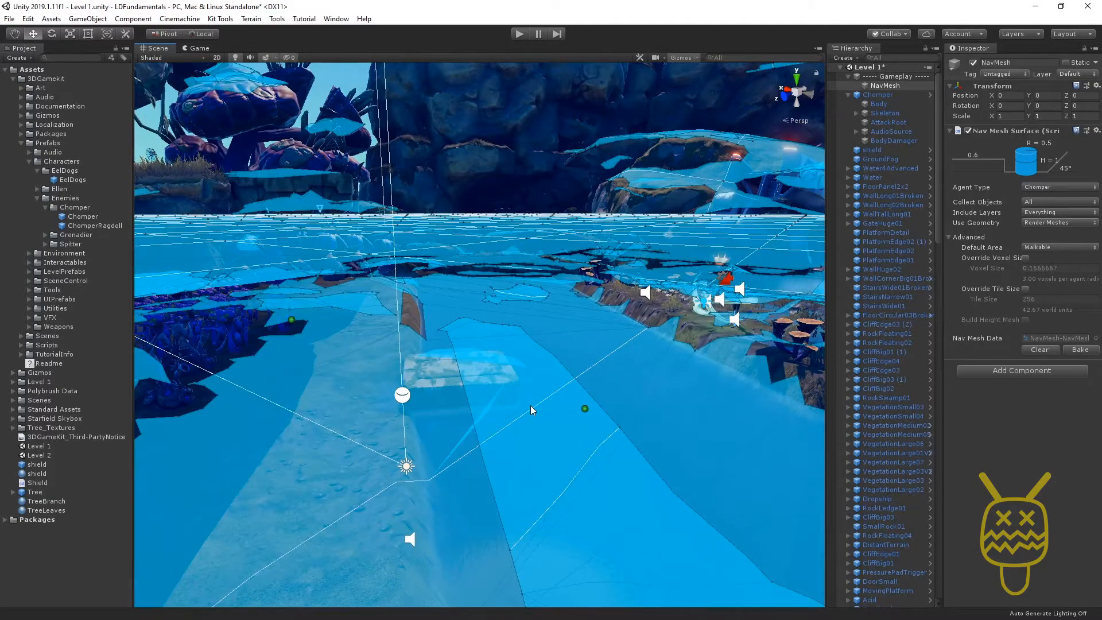
- Move the Chomper across the river to the opposite bank, at about X 4.07 and Z 3.02, and save the scene
{"action": "double_click", "coordinate": [879, 95]}
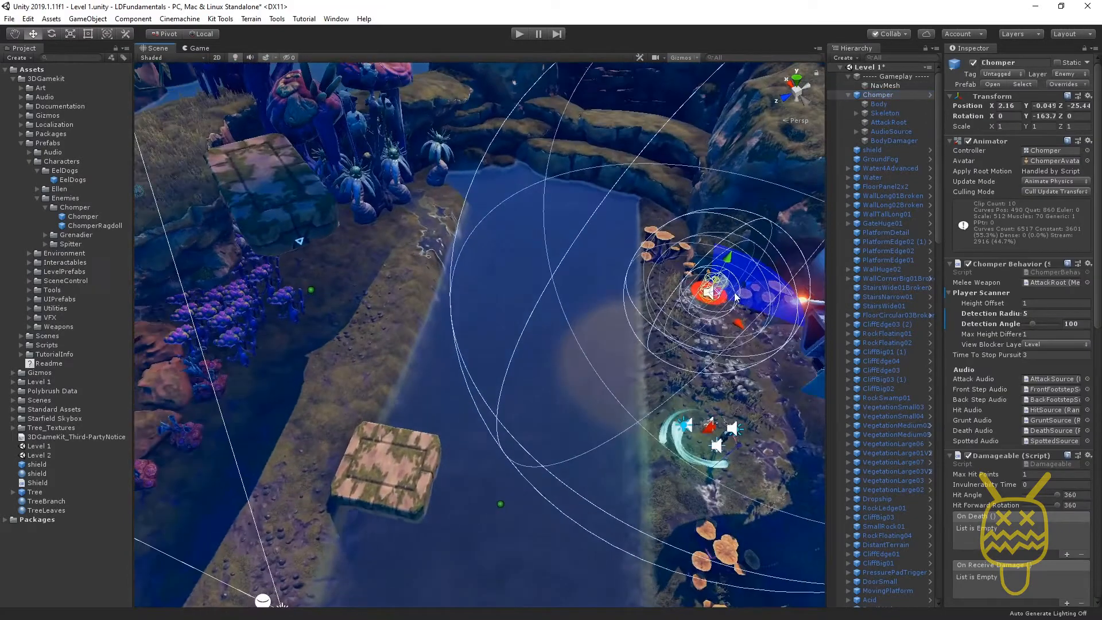
{"action": "left_click_drag", "start_coordinate": [737, 296], "coordinate": [177, 540]}
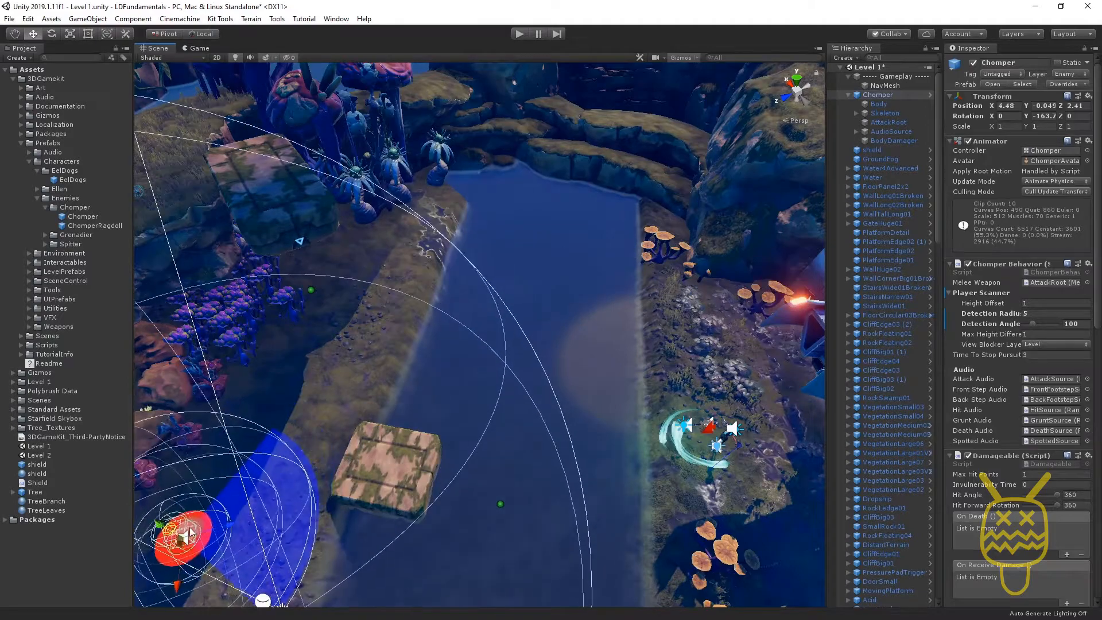
{"action": "middle_click_drag", "start_coordinate": [178, 541], "coordinate": [455, 330]}
{"action": "left_click_drag", "start_coordinate": [455, 330], "coordinate": [554, 348]}
{"action": "scroll", "coordinate": [446, 343], "scroll_direction": "up", "scroll_amount": 5}
{"action": "scroll", "coordinate": [556, 349], "scroll_direction": "down", "scroll_amount": 8}
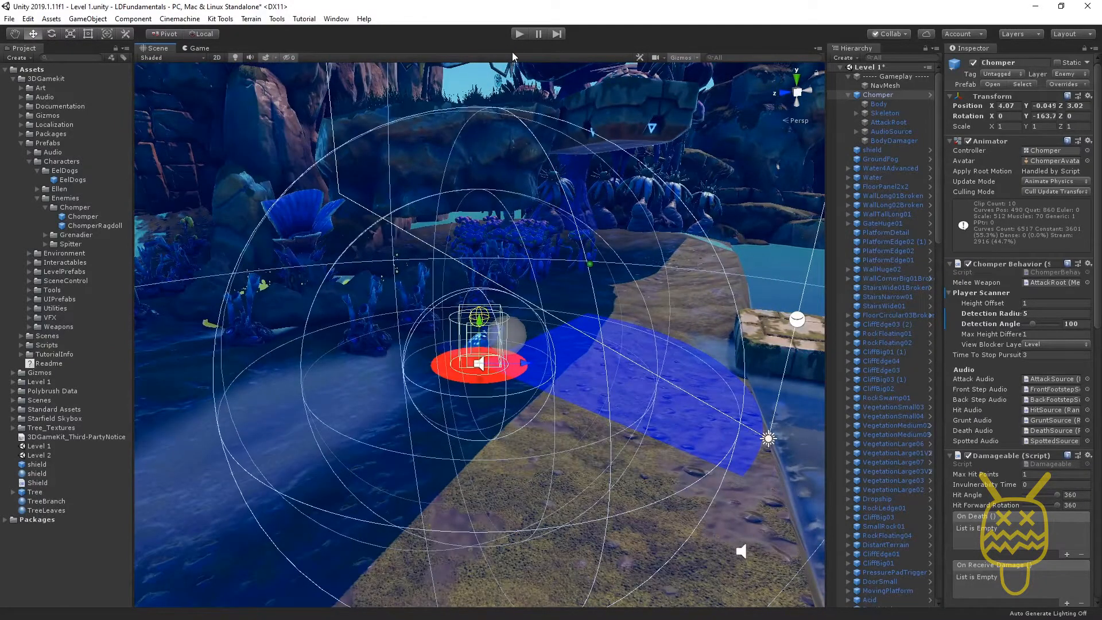
{"action": "key", "text": "ctrl+s"}
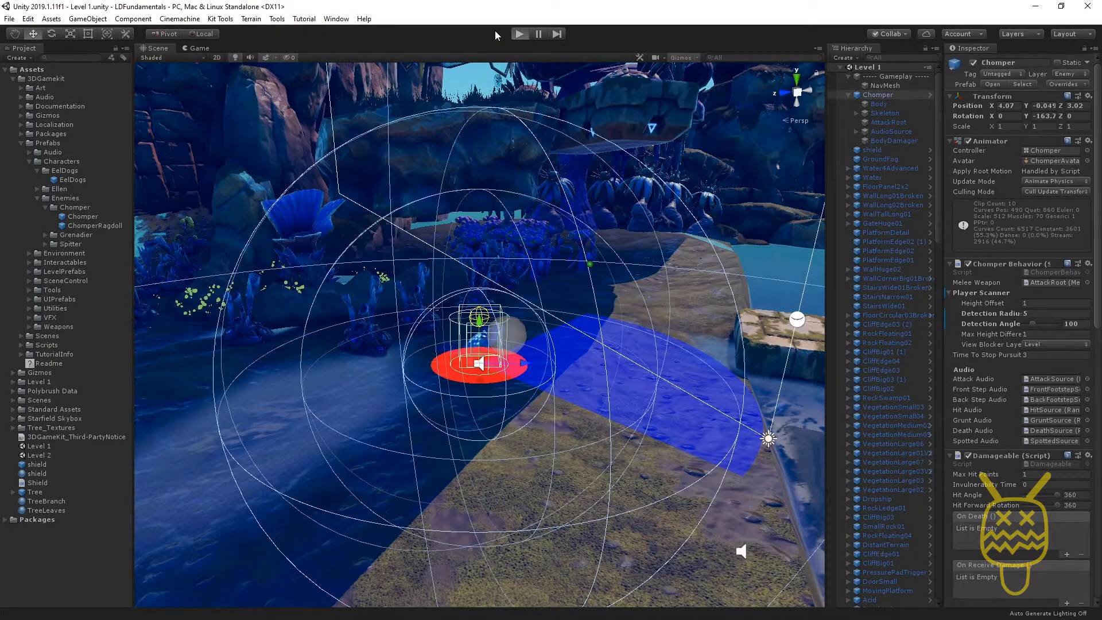
- Playtest the level and cross the river over the floating platform to reach the Chomper on the opposite bank
{"action": "key", "text": "ctrl+p"}
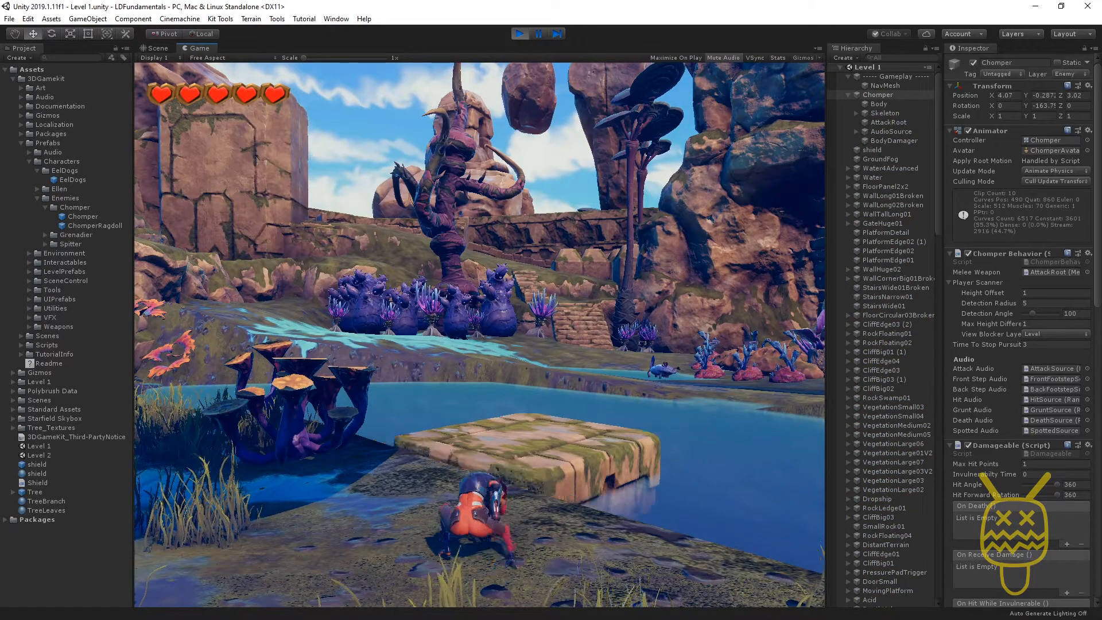
{"action": "key", "text": "w"}
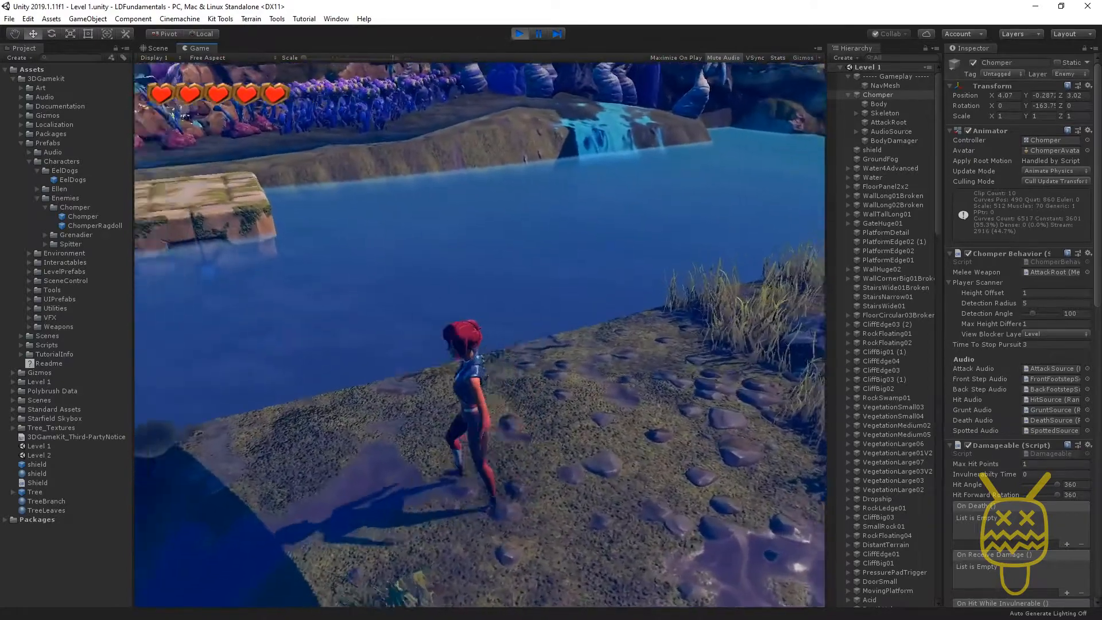
{"action": "key", "text": "w"}
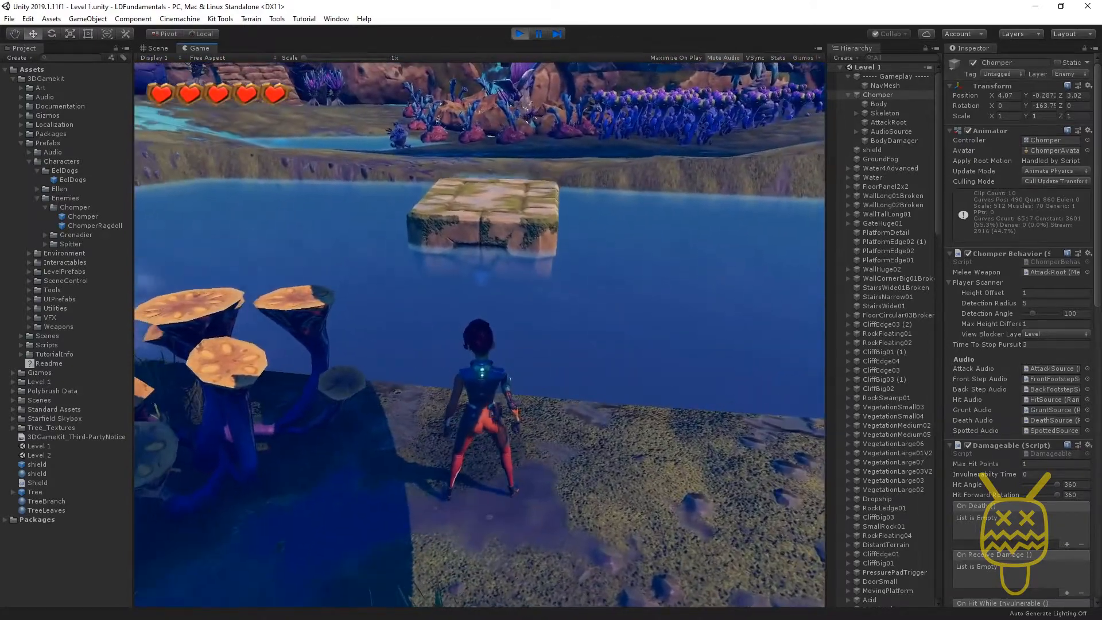
{"action": "key", "text": "w"}
{"action": "key", "text": "space"}
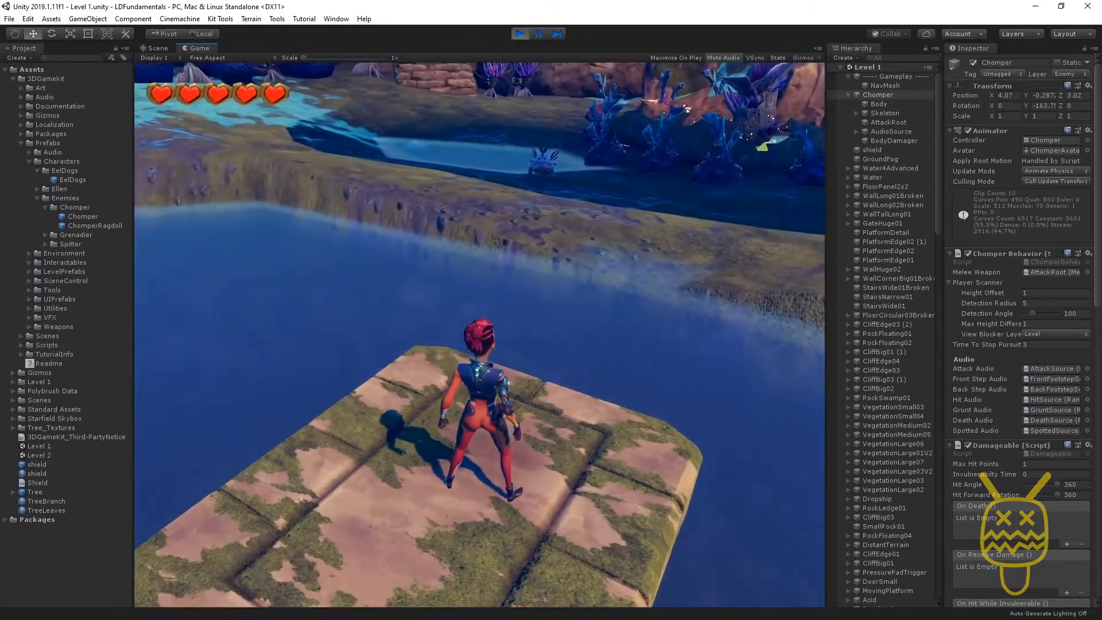
{"action": "key", "text": "w"}
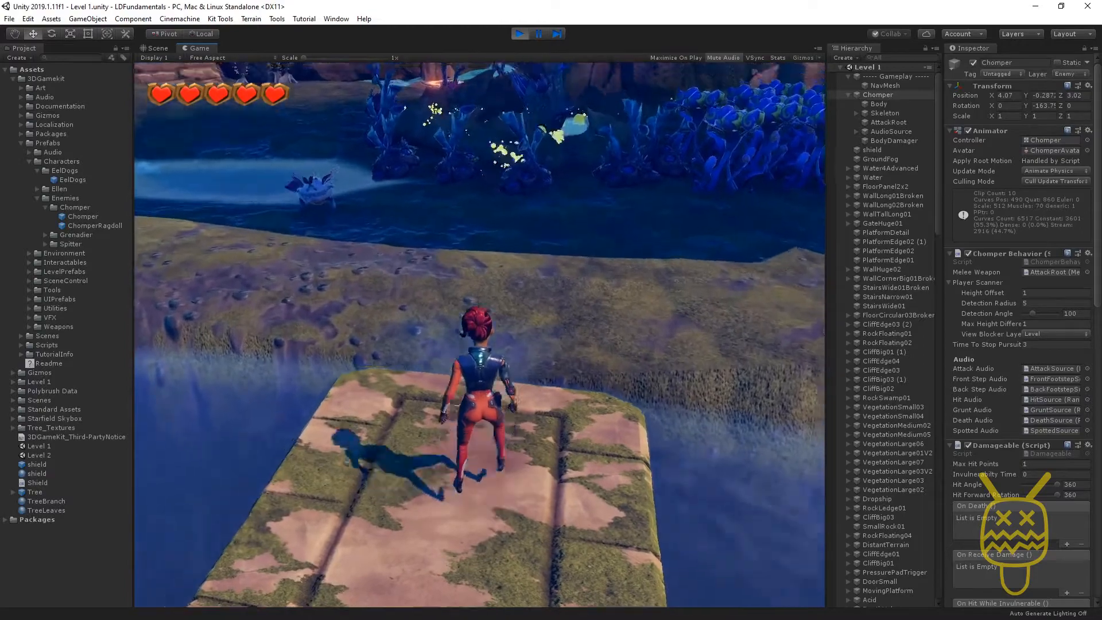
{"action": "key", "text": "space"}
{"action": "key", "text": "w"}
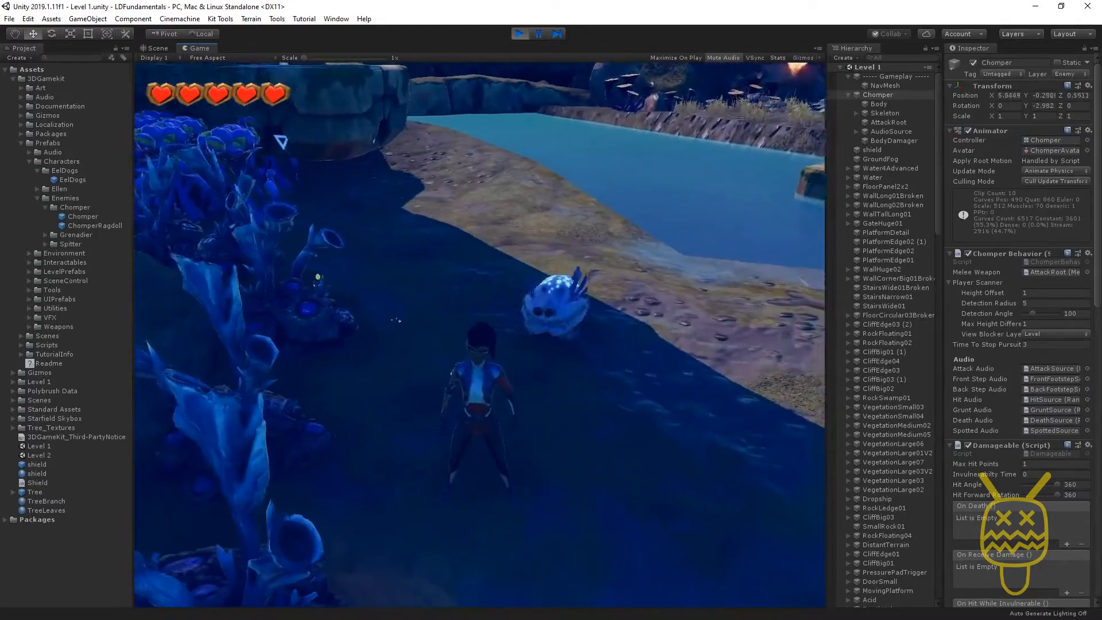
- Test the Chomper's chase and attack around the character, strike it with a melee attack, and end the playtest
{"action": "key", "text": "s"}
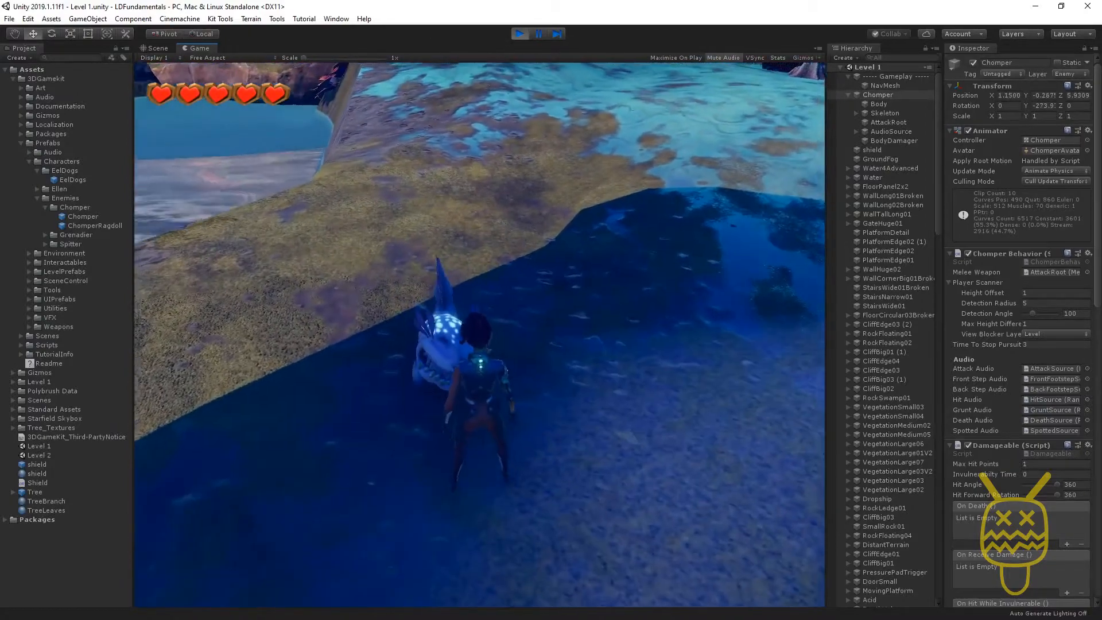
{"action": "key", "text": "w"}
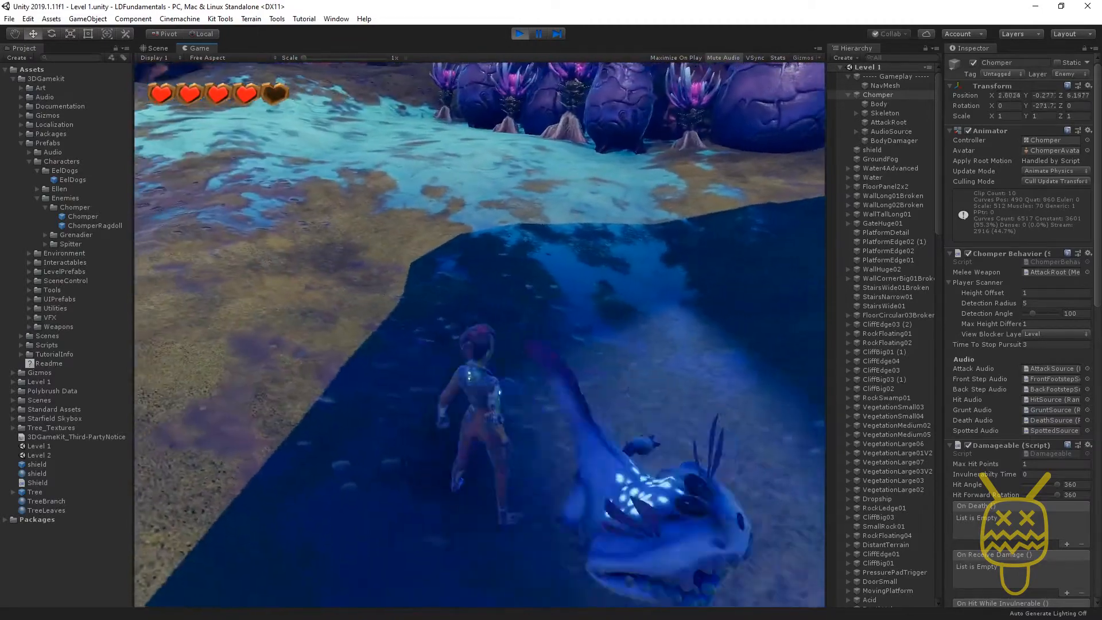
{"action": "left_click", "coordinate": [480, 335]}
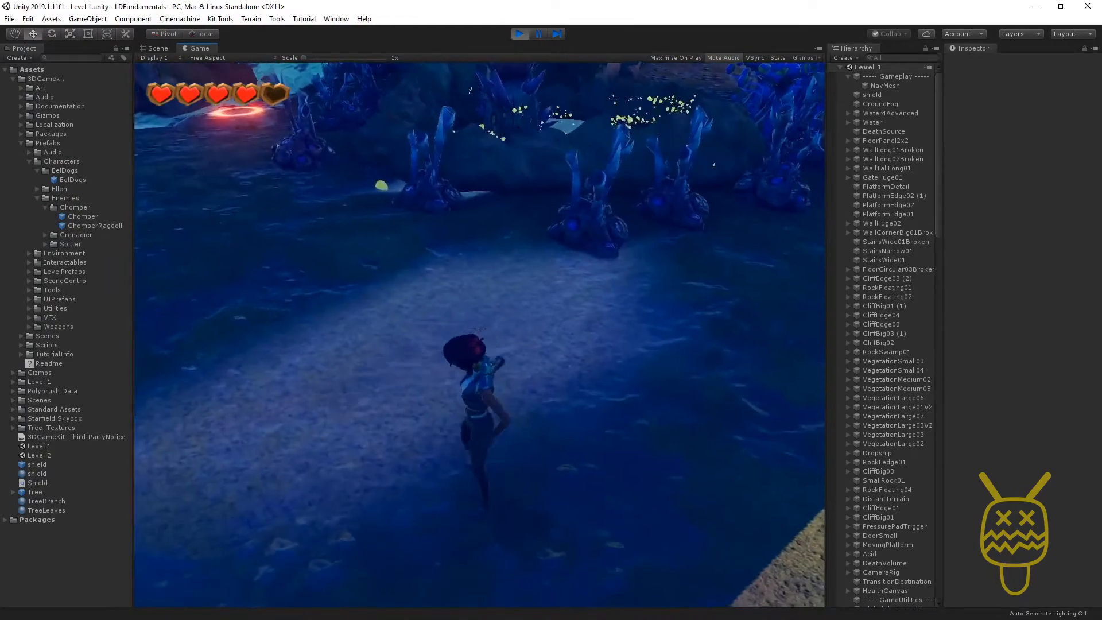
{"action": "key", "text": "w"}
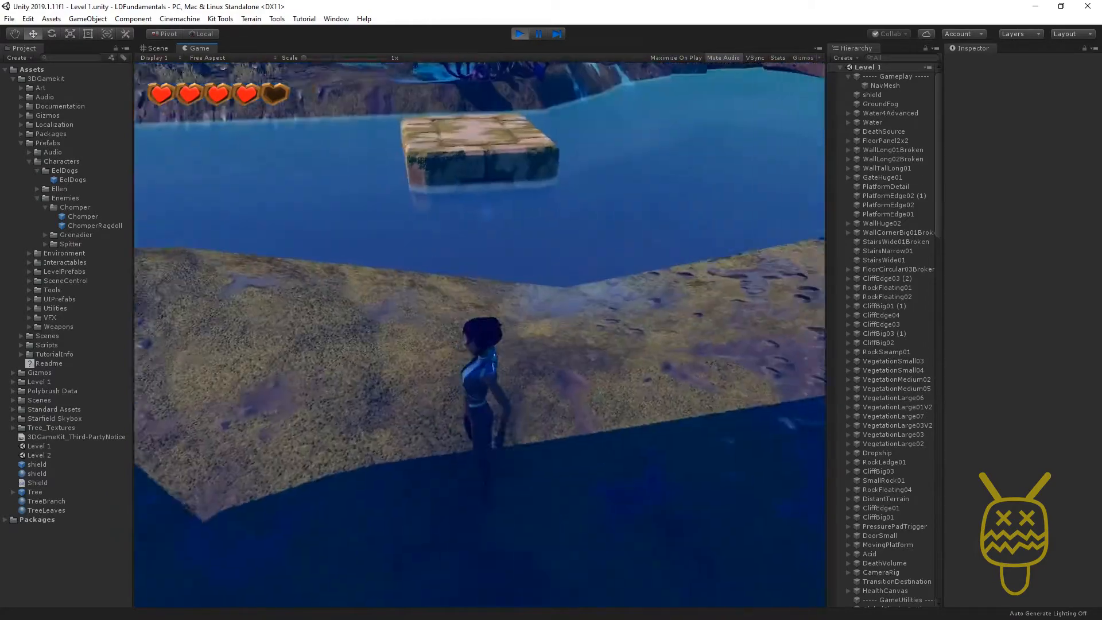
{"action": "key", "text": "w"}
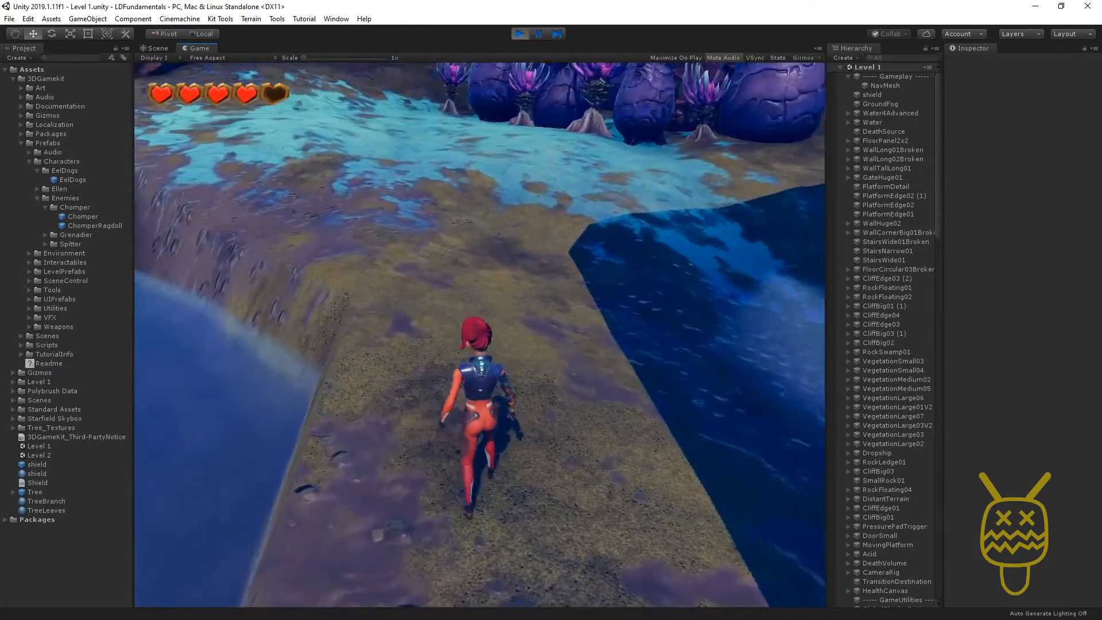
{"action": "key", "text": "ctrl+p"}
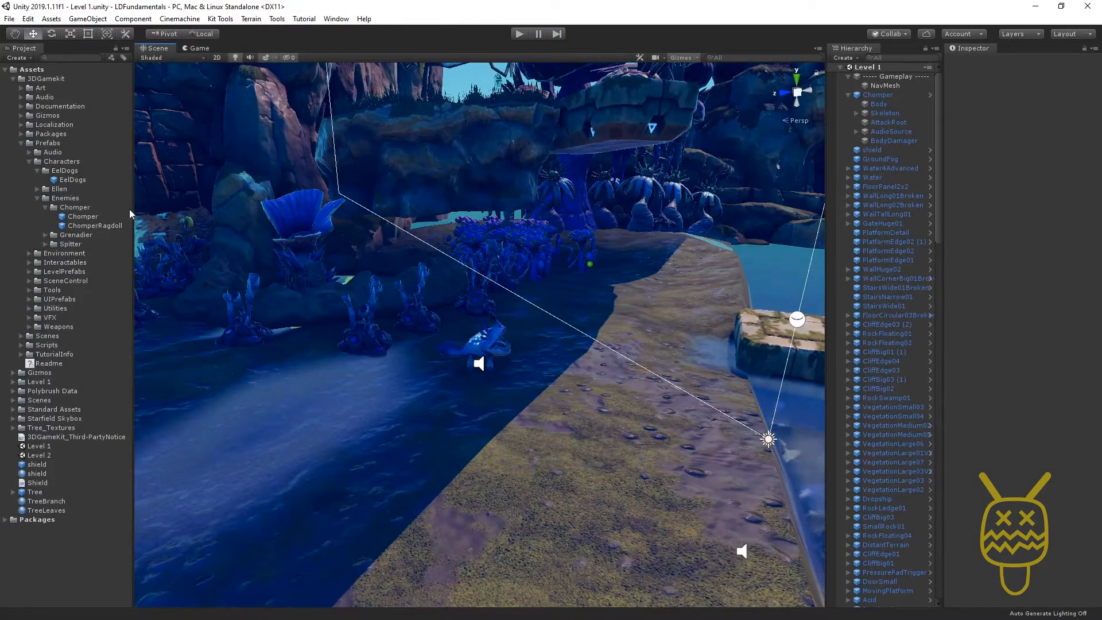
- Inspect the Chomper prefab and expand the Grenadier and Spitter enemy prefab folders
{"action": "left_click", "coordinate": [87, 216]}
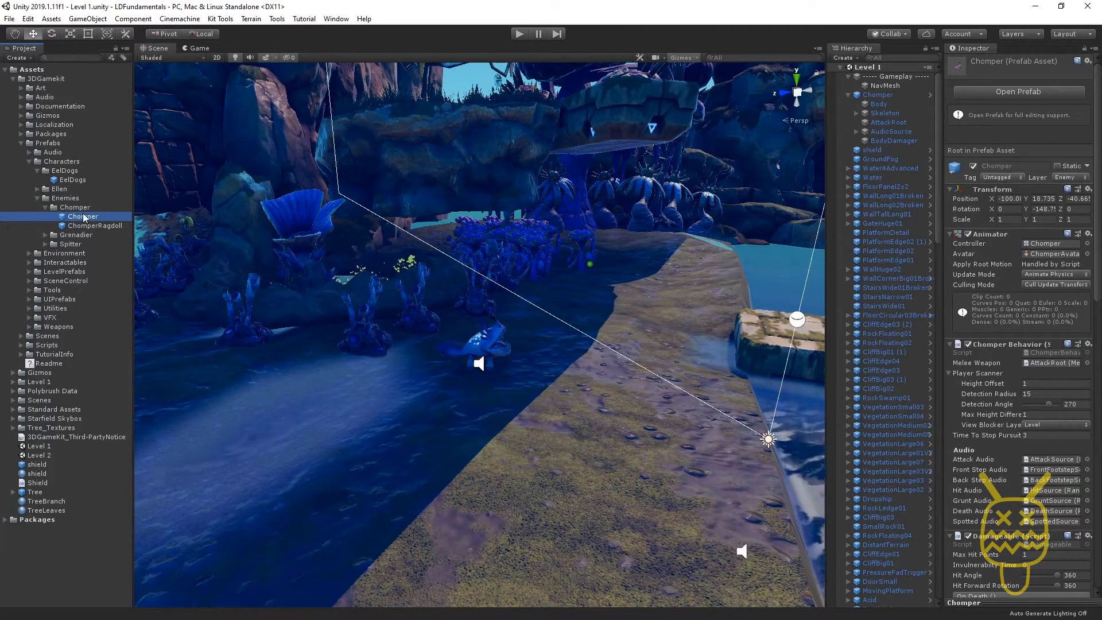
{"action": "double_click", "coordinate": [75, 234]}
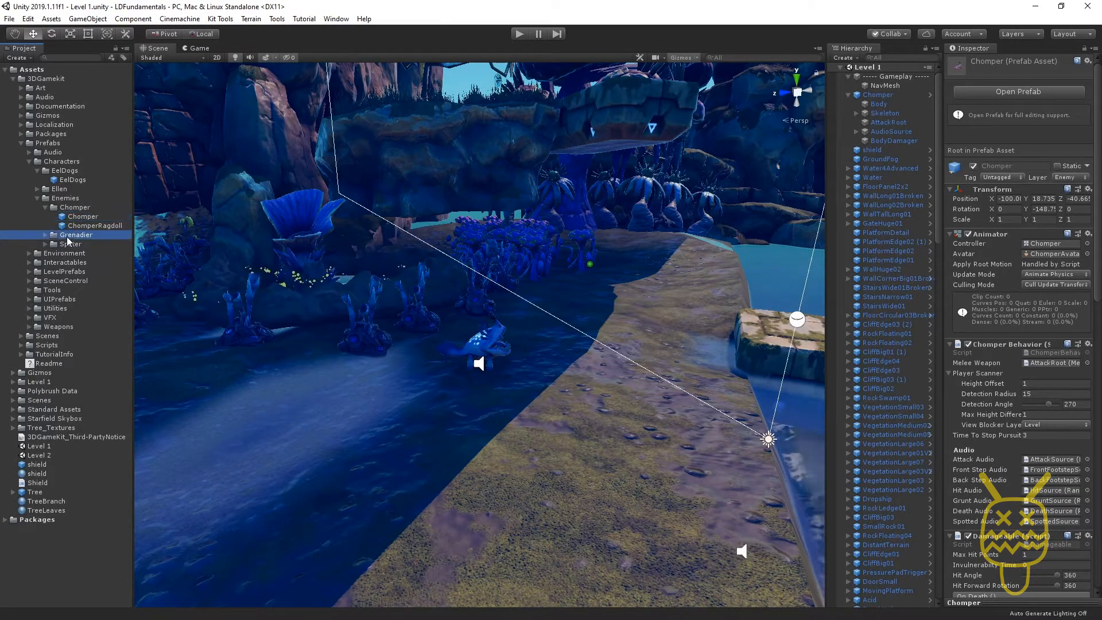
{"action": "double_click", "coordinate": [84, 253]}
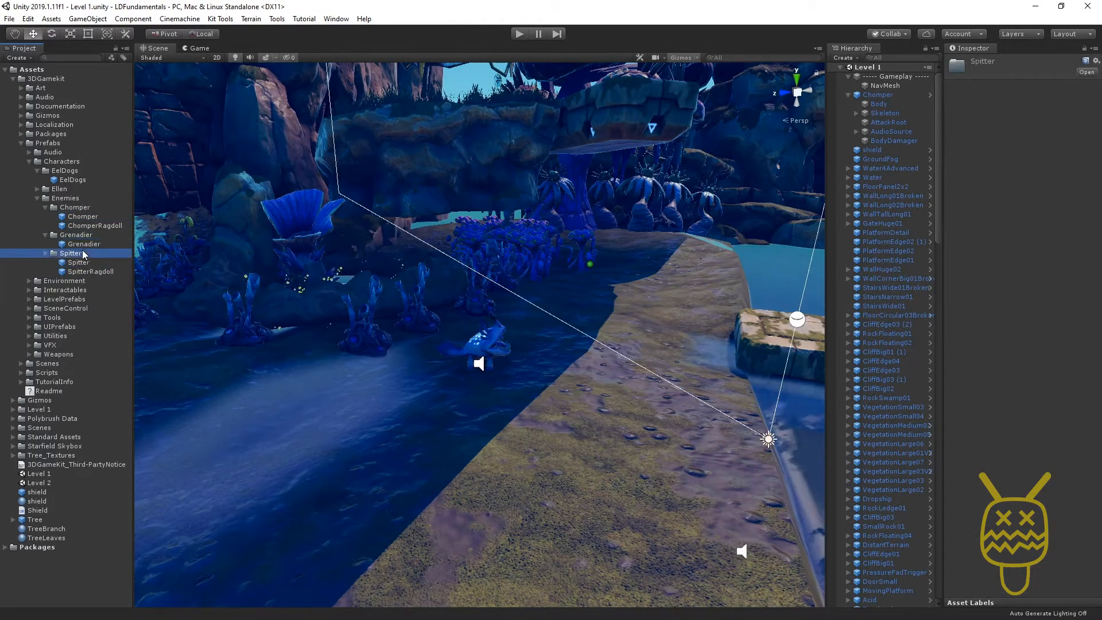